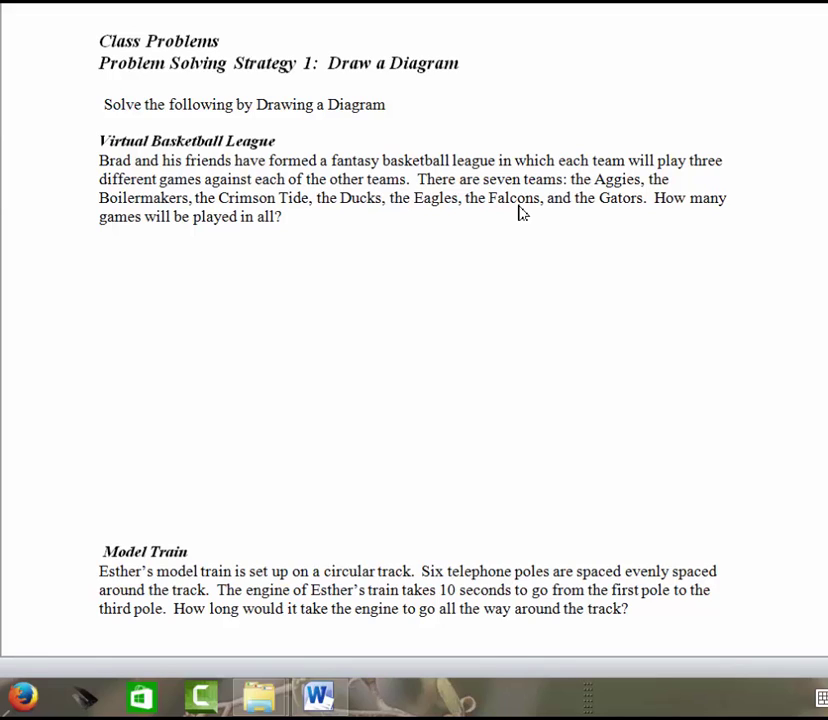
Ink four dots labelled A, B, C and D below the basketball problem
{"action": "left_click", "coordinate": [101, 40]}
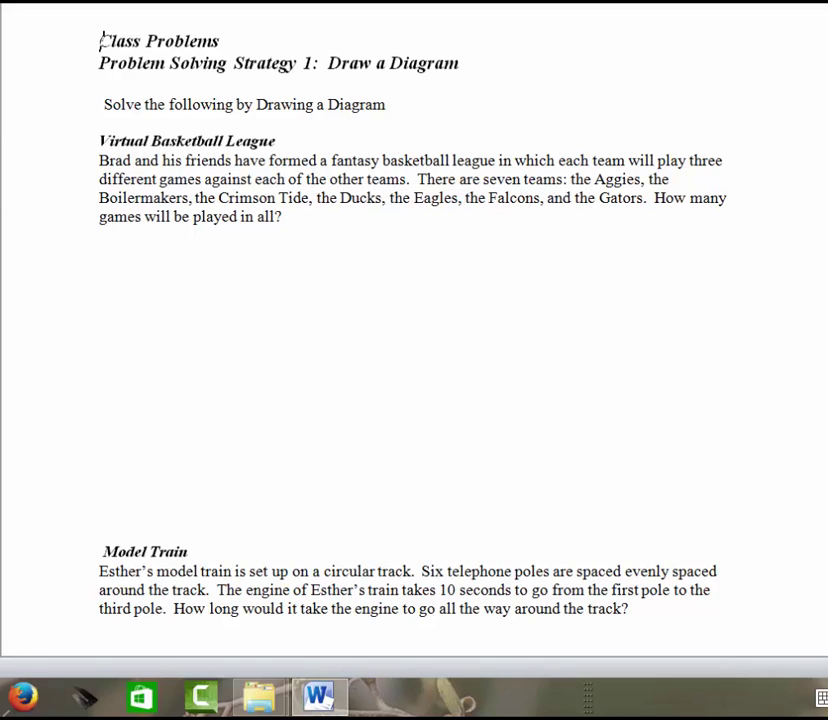
{"action": "left_click", "coordinate": [85, 300]}
{"action": "mouse_move", "coordinate": [65, 289]}
{"action": "left_mouse_down"}
{"action": "mouse_move", "coordinate": [73, 263]}
{"action": "mouse_move", "coordinate": [83, 289]}
{"action": "mouse_move", "coordinate": [80, 279]}
{"action": "left_mouse_up"}
{"action": "left_click", "coordinate": [154, 270]}
{"action": "left_click_drag", "start_coordinate": [158, 234], "coordinate": [159, 251]}
{"action": "left_click", "coordinate": [232, 299]}
{"action": "mouse_move", "coordinate": [270, 275]}
{"action": "left_mouse_down"}
{"action": "mouse_move", "coordinate": [262, 274]}
{"action": "mouse_move", "coordinate": [272, 295]}
{"action": "left_mouse_up"}
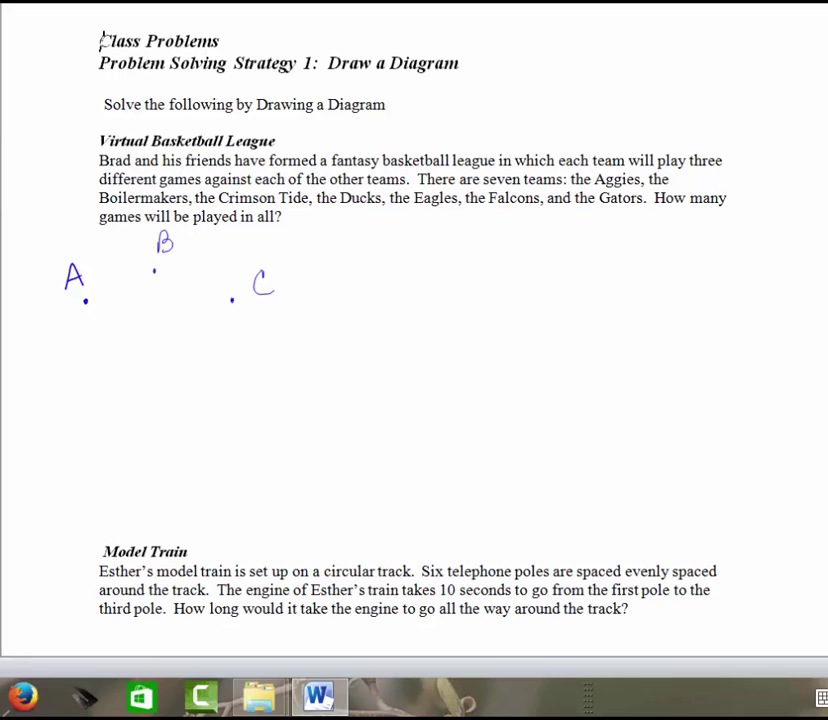
{"action": "left_click", "coordinate": [255, 395]}
{"action": "left_click_drag", "start_coordinate": [280, 373], "coordinate": [281, 396]}
Add dots labelled E, F and G to complete the ring of seven points
{"action": "left_click", "coordinate": [179, 450]}
{"action": "mouse_move", "coordinate": [172, 475]}
{"action": "left_mouse_down"}
{"action": "mouse_move", "coordinate": [172, 497]}
{"action": "mouse_move", "coordinate": [189, 469]}
{"action": "left_mouse_up"}
{"action": "mouse_move", "coordinate": [173, 485]}
{"action": "left_mouse_down"}
{"action": "mouse_move", "coordinate": [184, 483]}
{"action": "mouse_move", "coordinate": [189, 496]}
{"action": "left_mouse_up"}
{"action": "left_click", "coordinate": [98, 438]}
{"action": "mouse_move", "coordinate": [79, 494]}
{"action": "left_mouse_down"}
{"action": "mouse_move", "coordinate": [98, 461]}
{"action": "mouse_move", "coordinate": [92, 475]}
{"action": "left_mouse_up"}
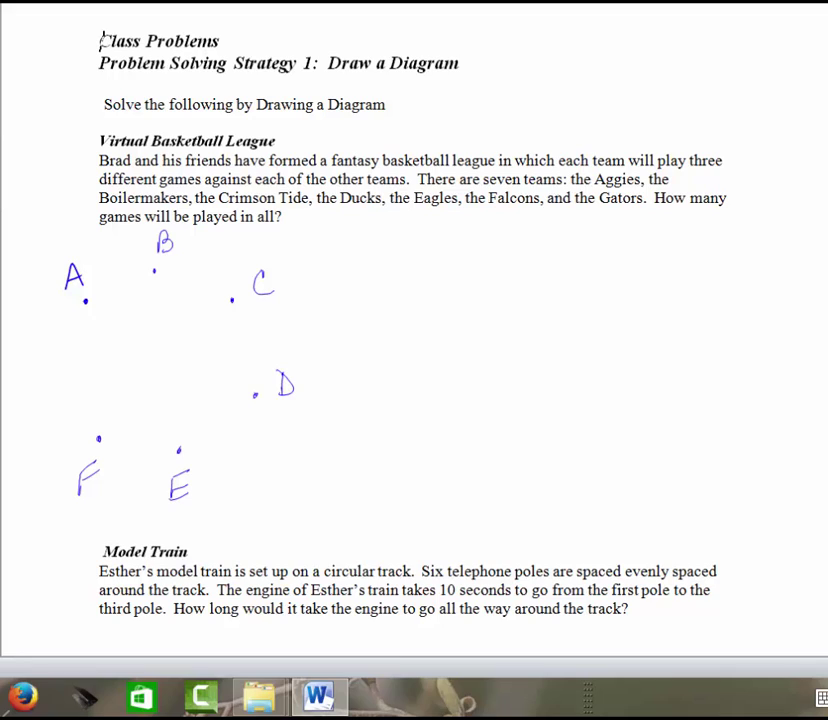
{"action": "left_click", "coordinate": [51, 373]}
{"action": "left_click_drag", "start_coordinate": [45, 401], "coordinate": [45, 410]}
Draw ink lines from A to B, C, D, E, F and G, then write 6 beside the diagram
{"action": "left_click_drag", "start_coordinate": [86, 300], "coordinate": [155, 270]}
{"action": "left_click_drag", "start_coordinate": [86, 300], "coordinate": [232, 300]}
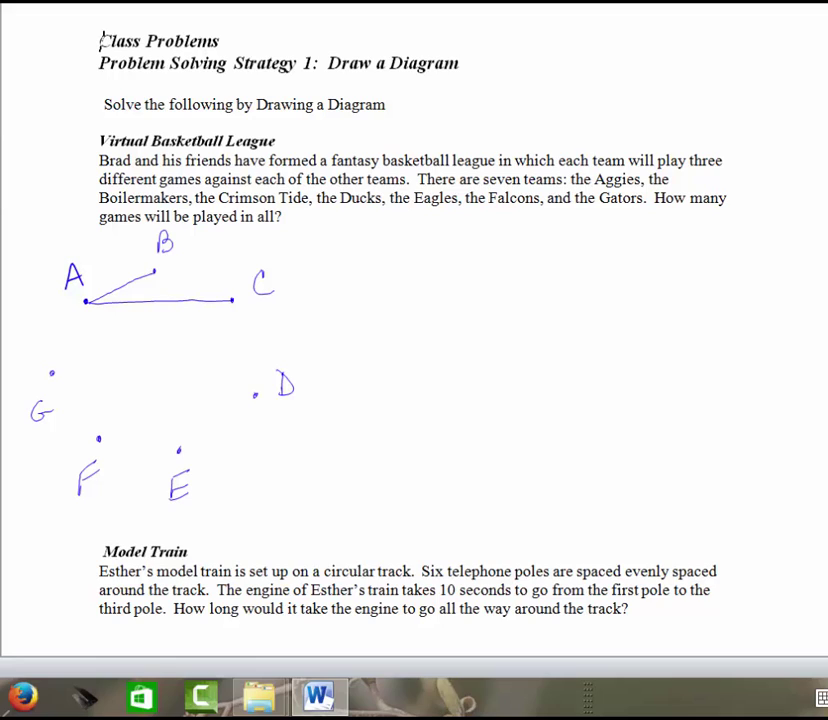
{"action": "left_click_drag", "start_coordinate": [86, 300], "coordinate": [256, 394]}
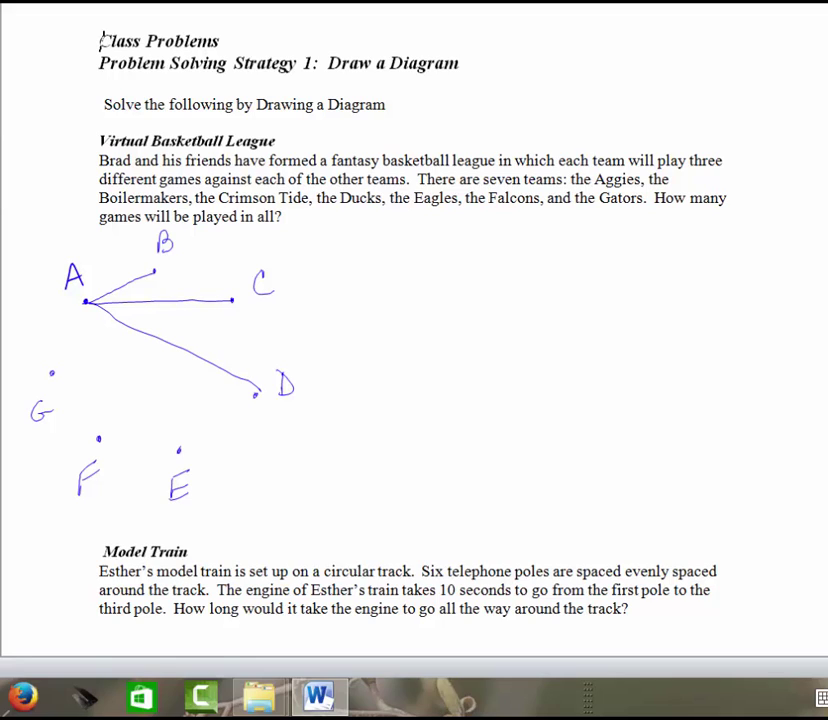
{"action": "left_click_drag", "start_coordinate": [86, 300], "coordinate": [179, 450]}
{"action": "left_click_drag", "start_coordinate": [86, 300], "coordinate": [98, 437]}
{"action": "left_click_drag", "start_coordinate": [86, 301], "coordinate": [51, 373]}
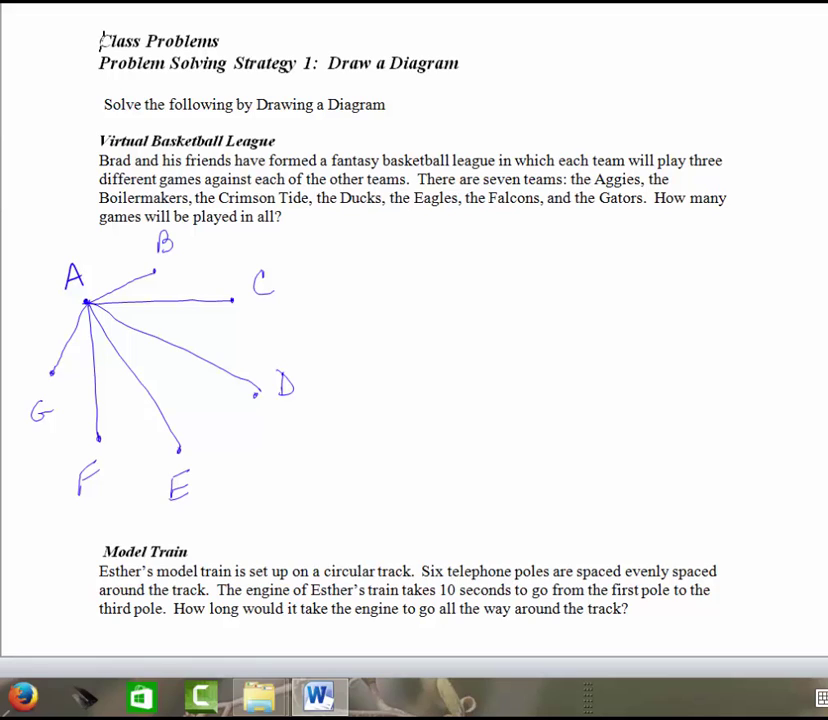
{"action": "left_click_drag", "start_coordinate": [362, 243], "coordinate": [364, 262]}
Draw green lines from B to C, D, E, F and G and write + 5
{"action": "left_click_drag", "start_coordinate": [155, 271], "coordinate": [232, 300]}
{"action": "left_click_drag", "start_coordinate": [155, 271], "coordinate": [252, 390]}
{"action": "mouse_move", "coordinate": [160, 272]}
{"action": "left_mouse_down"}
{"action": "mouse_move", "coordinate": [177, 445]}
{"action": "mouse_move", "coordinate": [146, 312]}
{"action": "mouse_move", "coordinate": [100, 424]}
{"action": "left_mouse_up"}
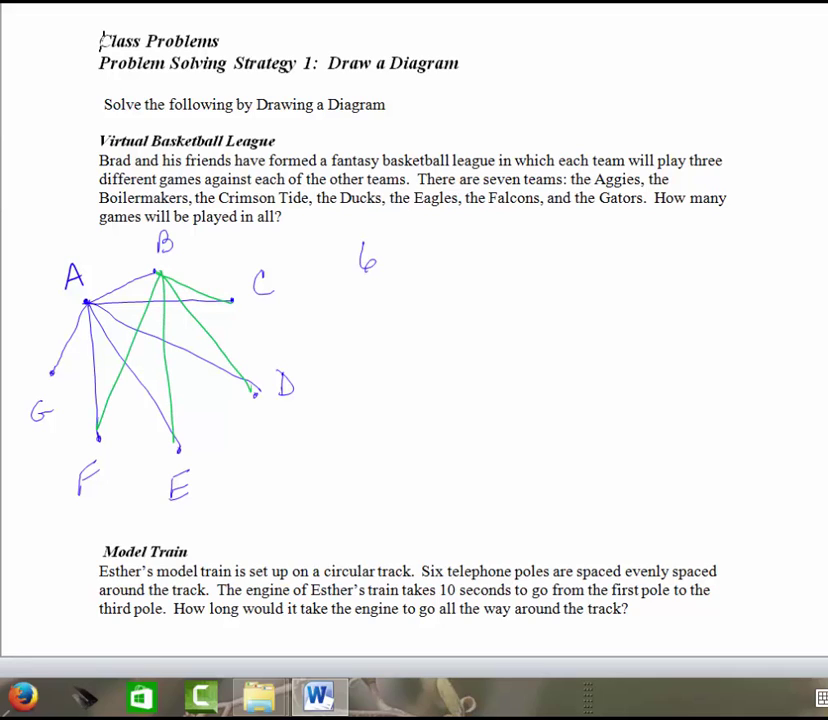
{"action": "left_click_drag", "start_coordinate": [158, 272], "coordinate": [49, 370]}
{"action": "mouse_move", "coordinate": [396, 246]}
{"action": "left_mouse_down"}
{"action": "mouse_move", "coordinate": [396, 268]}
{"action": "mouse_move", "coordinate": [408, 257]}
{"action": "mouse_move", "coordinate": [419, 258]}
{"action": "mouse_move", "coordinate": [418, 270]}
{"action": "left_mouse_up"}
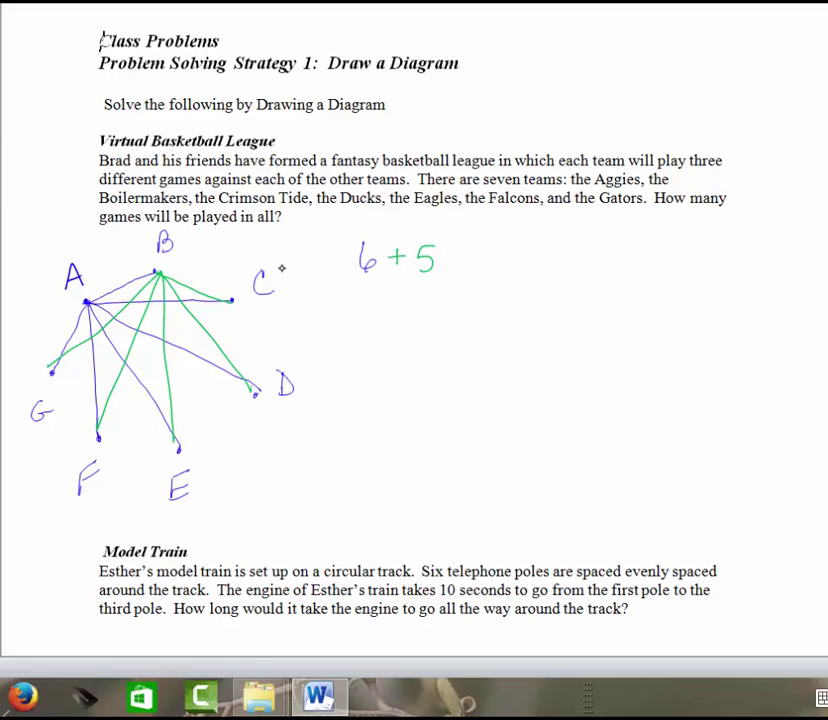
Draw red lines from C to D, E, F and G and write + 4
{"action": "left_click_drag", "start_coordinate": [230, 300], "coordinate": [249, 390]}
{"action": "left_click_drag", "start_coordinate": [230, 300], "coordinate": [173, 440]}
{"action": "left_click_drag", "start_coordinate": [230, 300], "coordinate": [85, 428]}
{"action": "left_click_drag", "start_coordinate": [230, 300], "coordinate": [52, 368]}
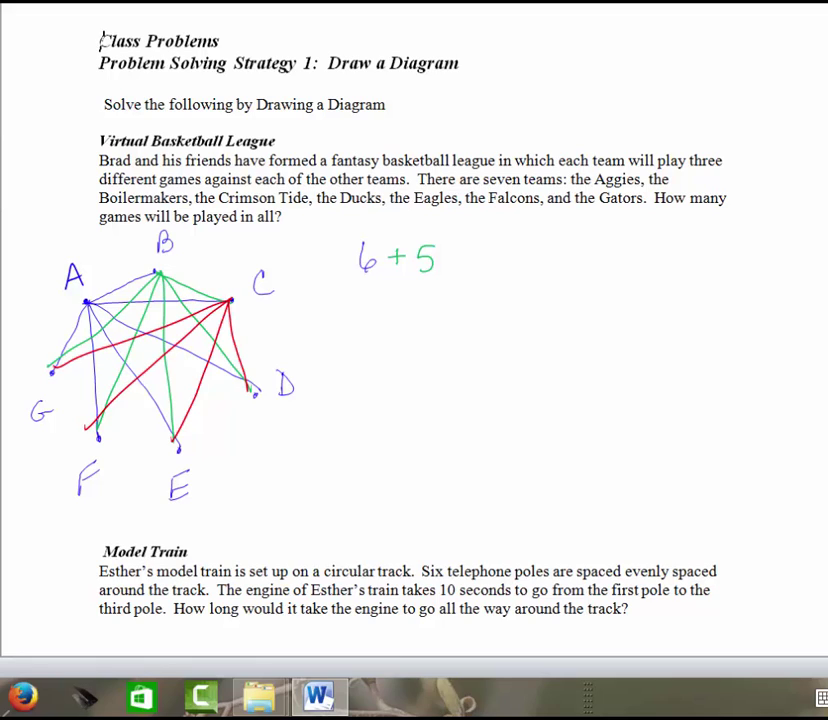
{"action": "left_click_drag", "start_coordinate": [450, 259], "coordinate": [469, 259]}
{"action": "mouse_move", "coordinate": [460, 249]}
{"action": "left_mouse_down"}
{"action": "mouse_move", "coordinate": [460, 268]}
{"action": "mouse_move", "coordinate": [506, 262]}
{"action": "mouse_move", "coordinate": [499, 268]}
{"action": "left_mouse_up"}
Write + 3 with D's black lines, then + 2 with E's lines to F and G
{"action": "mouse_move", "coordinate": [530, 248]}
{"action": "left_mouse_down"}
{"action": "mouse_move", "coordinate": [530, 268]}
{"action": "mouse_move", "coordinate": [568, 256]}
{"action": "mouse_move", "coordinate": [558, 269]}
{"action": "left_mouse_up"}
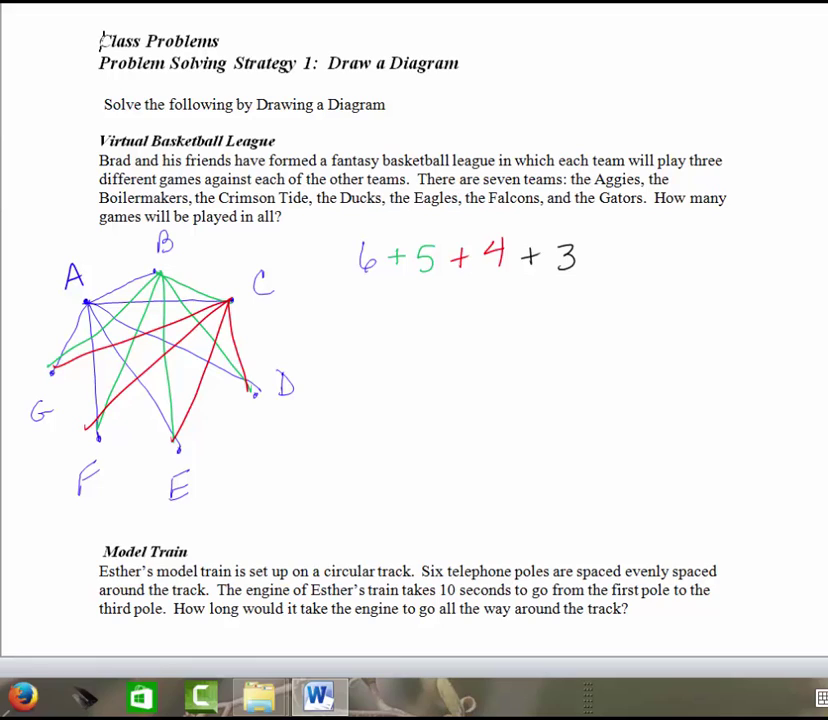
{"action": "mouse_move", "coordinate": [252, 388]}
{"action": "left_mouse_down"}
{"action": "mouse_move", "coordinate": [180, 442]}
{"action": "mouse_move", "coordinate": [157, 410]}
{"action": "mouse_move", "coordinate": [110, 428]}
{"action": "mouse_move", "coordinate": [150, 378]}
{"action": "mouse_move", "coordinate": [50, 368]}
{"action": "left_mouse_up"}
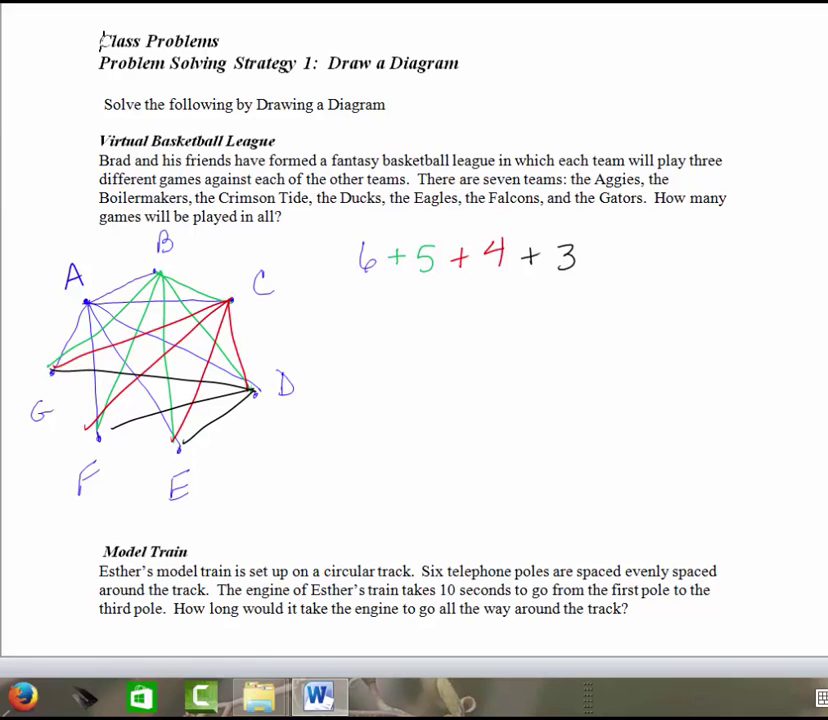
{"action": "mouse_move", "coordinate": [603, 247]}
{"action": "left_mouse_down"}
{"action": "mouse_move", "coordinate": [603, 268]}
{"action": "mouse_move", "coordinate": [614, 258]}
{"action": "mouse_move", "coordinate": [647, 268]}
{"action": "left_mouse_up"}
{"action": "left_click_drag", "start_coordinate": [72, 379], "coordinate": [178, 449]}
{"action": "left_click_drag", "start_coordinate": [99, 433], "coordinate": [178, 450]}
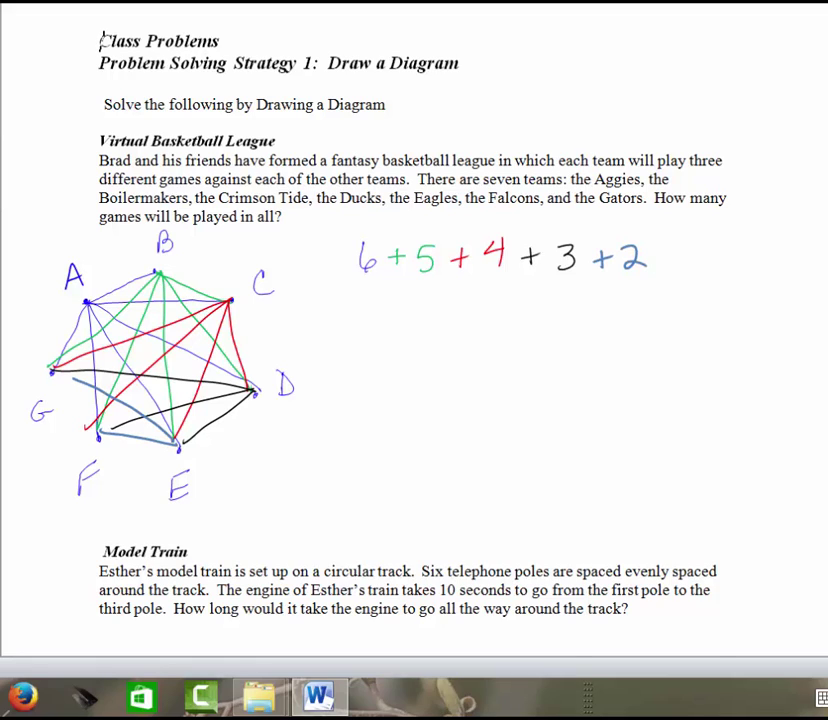
{"action": "left_click_drag", "start_coordinate": [51, 368], "coordinate": [72, 379]}
Draw a thick green F–G line and write + 1 to finish the sum
{"action": "left_click_drag", "start_coordinate": [55, 369], "coordinate": [100, 430]}
{"action": "left_click_drag", "start_coordinate": [654, 258], "coordinate": [674, 257]}
{"action": "mouse_move", "coordinate": [664, 248]}
{"action": "left_mouse_down"}
{"action": "mouse_move", "coordinate": [664, 268]}
{"action": "mouse_move", "coordinate": [692, 265]}
{"action": "left_mouse_up"}
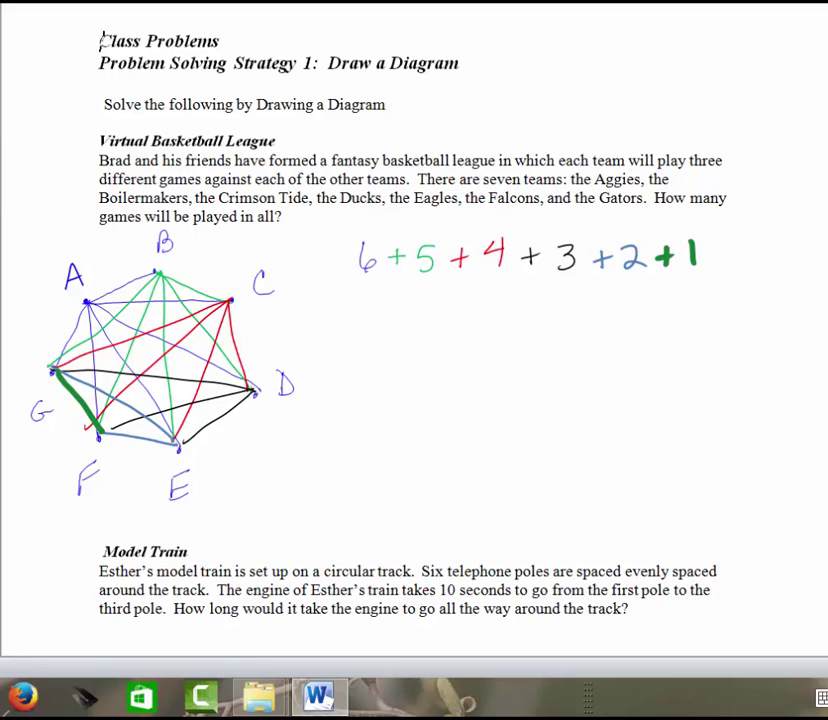
Write = 21 after the sum and 3 × 21 = 63 beneath it
{"action": "left_click_drag", "start_coordinate": [718, 254], "coordinate": [785, 271]}
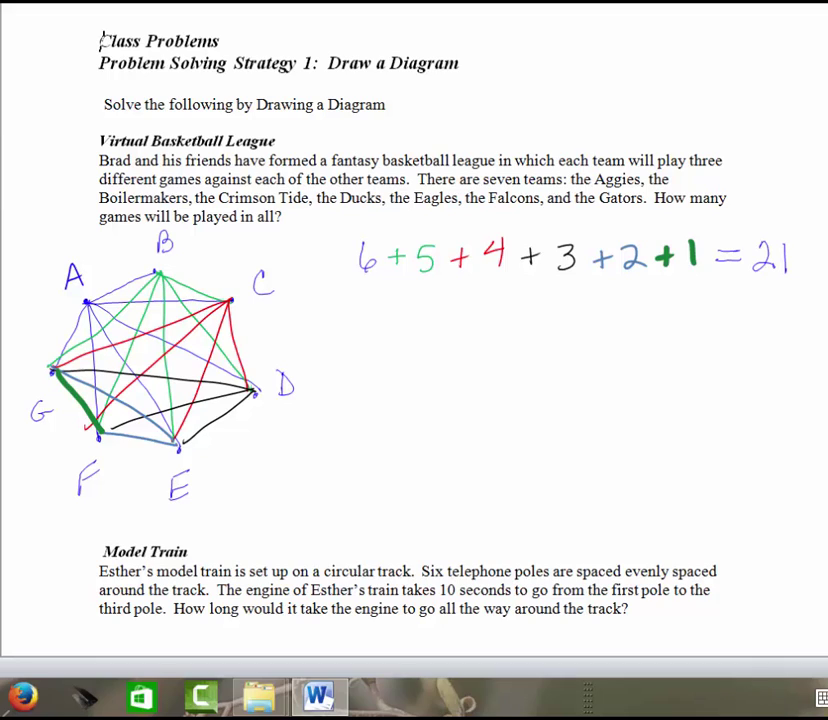
{"action": "mouse_move", "coordinate": [476, 317]}
{"action": "left_mouse_down"}
{"action": "mouse_move", "coordinate": [484, 329]}
{"action": "mouse_move", "coordinate": [474, 346]}
{"action": "mouse_move", "coordinate": [528, 344]}
{"action": "mouse_move", "coordinate": [510, 345]}
{"action": "left_mouse_up"}
{"action": "mouse_move", "coordinate": [537, 325]}
{"action": "left_mouse_down"}
{"action": "mouse_move", "coordinate": [545, 318]}
{"action": "mouse_move", "coordinate": [560, 343]}
{"action": "mouse_move", "coordinate": [611, 323]}
{"action": "mouse_move", "coordinate": [612, 335]}
{"action": "left_mouse_up"}
{"action": "mouse_move", "coordinate": [643, 312]}
{"action": "left_mouse_down"}
{"action": "mouse_move", "coordinate": [631, 340]}
{"action": "mouse_move", "coordinate": [631, 328]}
{"action": "mouse_move", "coordinate": [656, 344]}
{"action": "left_mouse_up"}
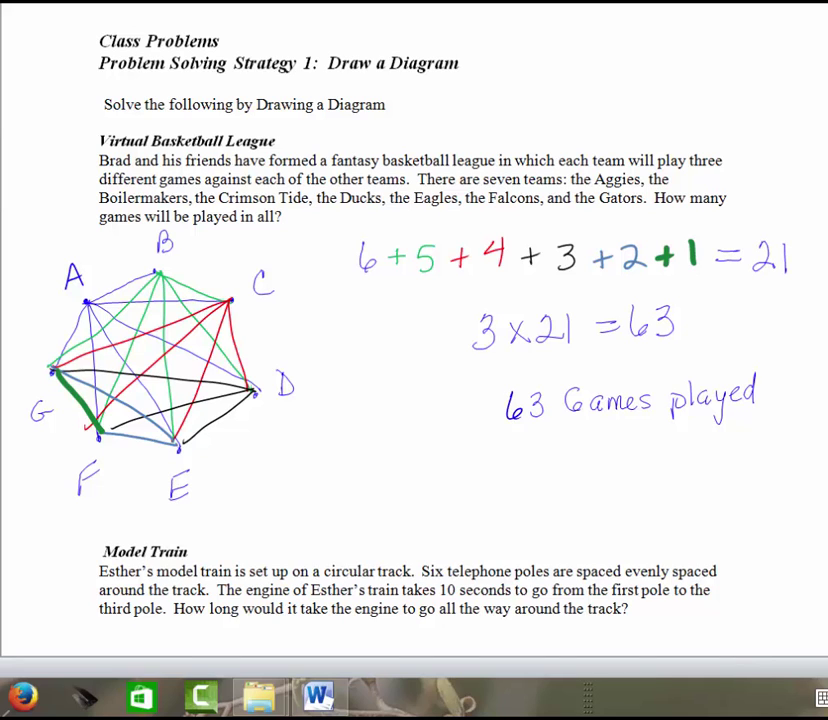
{"action": "scroll", "coordinate": [414, 330], "scroll_direction": "down", "scroll_amount": 5}
{"action": "scroll", "coordinate": [414, 330], "scroll_direction": "up", "scroll_amount": 3}
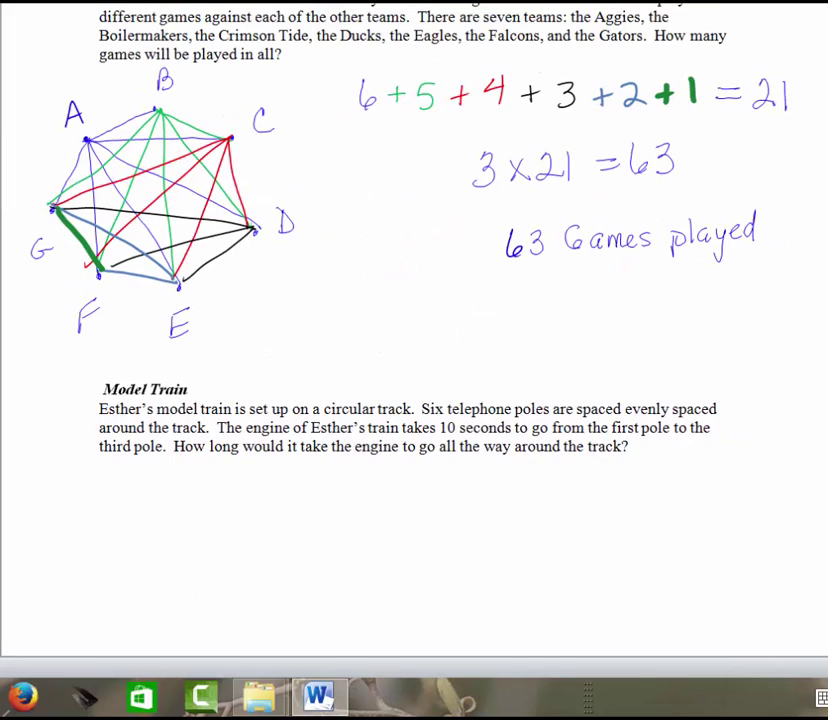
{"action": "scroll", "coordinate": [414, 330], "scroll_direction": "up", "scroll_amount": 1}
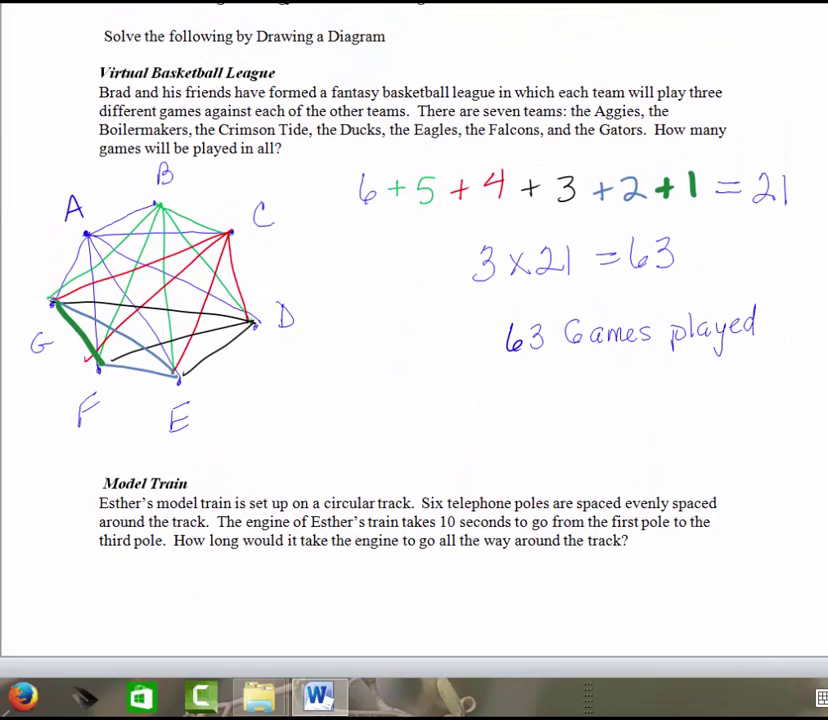
{"action": "scroll", "coordinate": [414, 330], "scroll_direction": "down", "scroll_amount": 1}
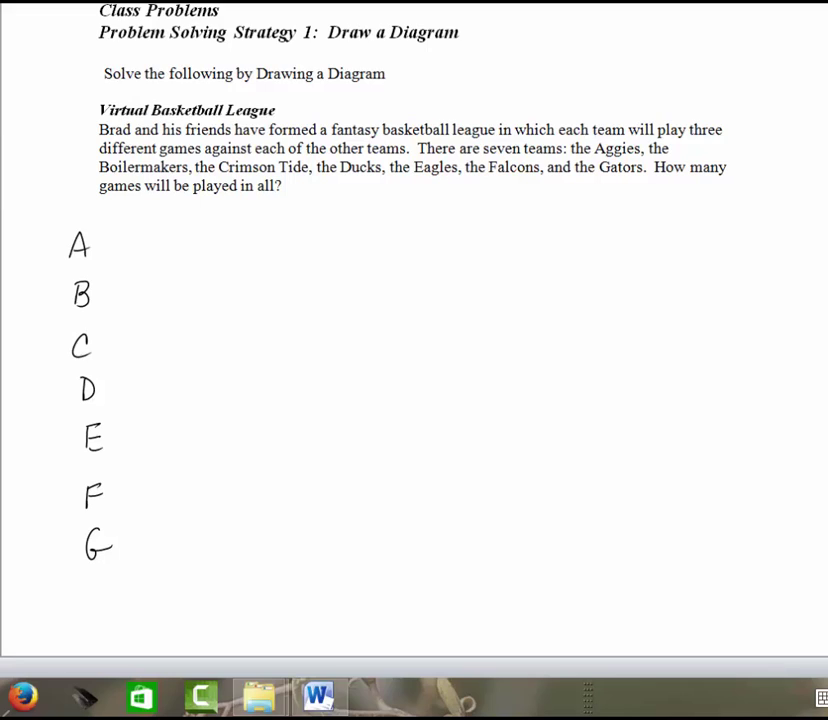
Draw blue lines from A to new letters B through G and write 6 beside the fan
{"action": "left_click_drag", "start_coordinate": [99, 588], "coordinate": [99, 604]}
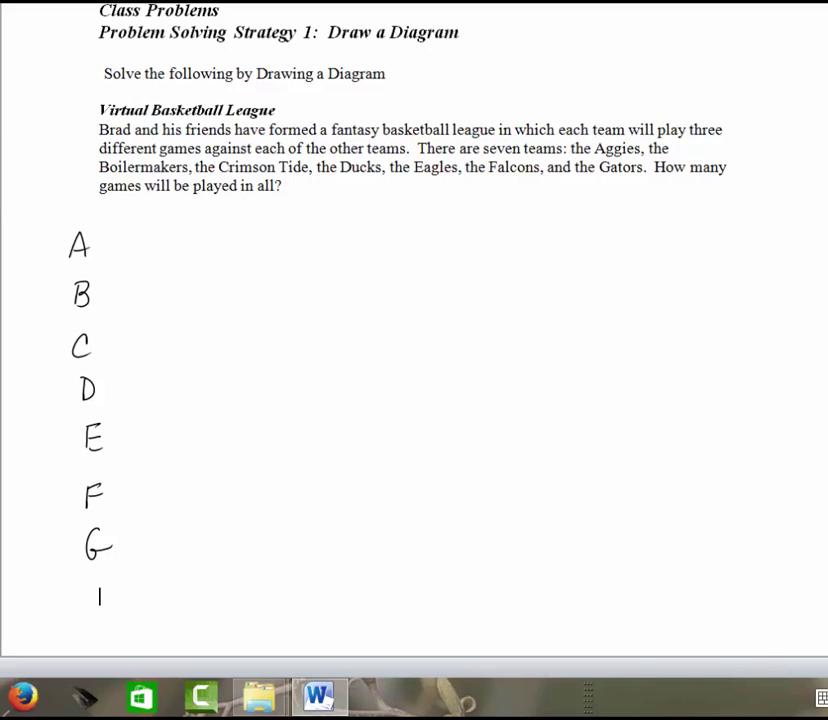
{"action": "mouse_move", "coordinate": [95, 232]}
{"action": "left_mouse_down"}
{"action": "mouse_move", "coordinate": [160, 213]}
{"action": "mouse_move", "coordinate": [169, 220]}
{"action": "mouse_move", "coordinate": [169, 211]}
{"action": "mouse_move", "coordinate": [169, 220]}
{"action": "mouse_move", "coordinate": [135, 233]}
{"action": "mouse_move", "coordinate": [184, 241]}
{"action": "mouse_move", "coordinate": [156, 246]}
{"action": "mouse_move", "coordinate": [176, 261]}
{"action": "mouse_move", "coordinate": [165, 268]}
{"action": "mouse_move", "coordinate": [180, 283]}
{"action": "mouse_move", "coordinate": [188, 275]}
{"action": "left_mouse_up"}
{"action": "left_click_drag", "start_coordinate": [180, 283], "coordinate": [191, 282]}
{"action": "left_click_drag", "start_coordinate": [107, 256], "coordinate": [184, 300]}
{"action": "left_click_drag", "start_coordinate": [185, 284], "coordinate": [197, 281]}
{"action": "left_click_drag", "start_coordinate": [184, 292], "coordinate": [193, 290]}
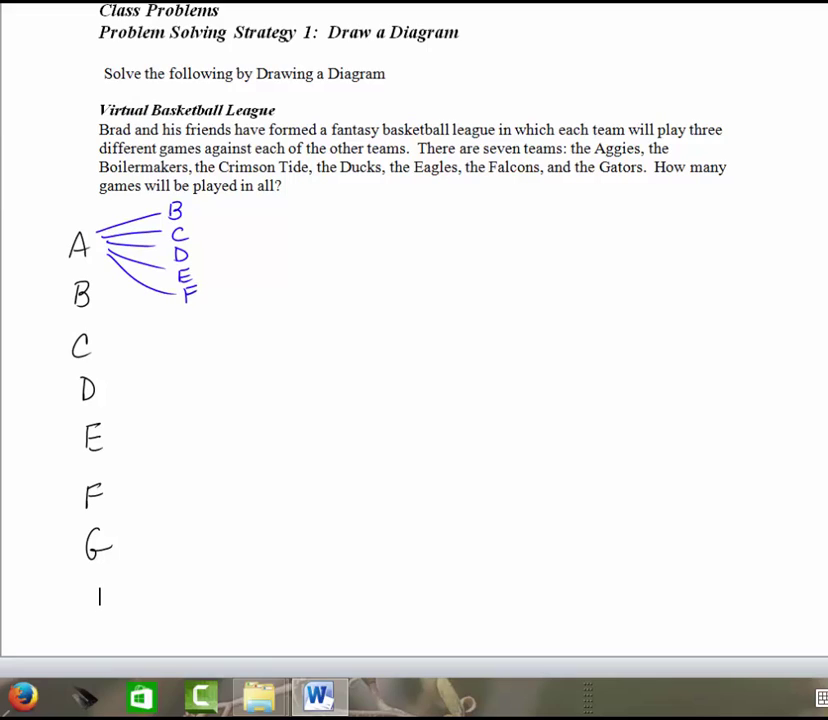
{"action": "mouse_move", "coordinate": [108, 258]}
{"action": "left_mouse_down"}
{"action": "mouse_move", "coordinate": [126, 290]}
{"action": "mouse_move", "coordinate": [155, 312]}
{"action": "mouse_move", "coordinate": [177, 315]}
{"action": "left_mouse_up"}
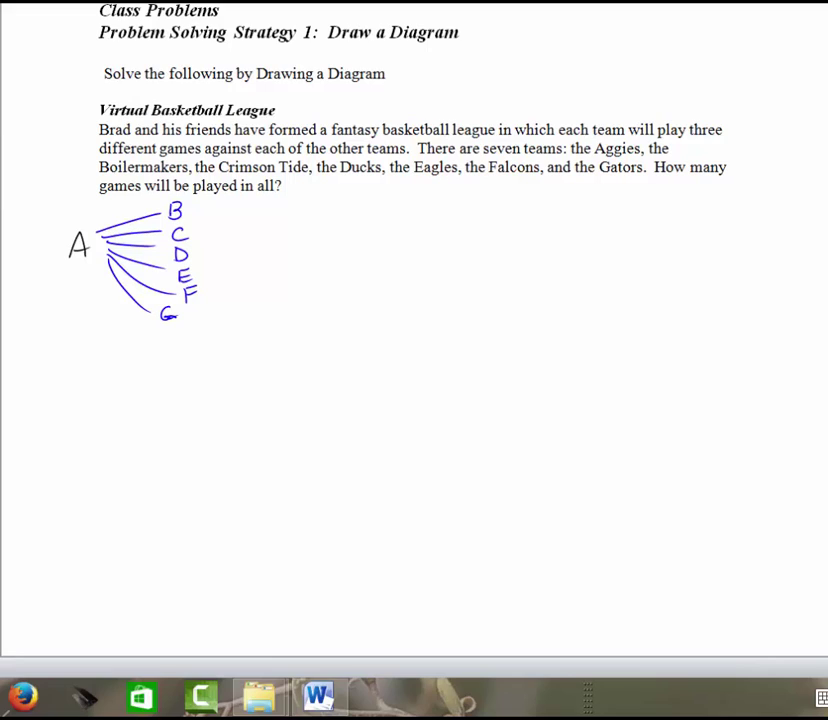
{"action": "left_click_drag", "start_coordinate": [230, 229], "coordinate": [224, 250]}
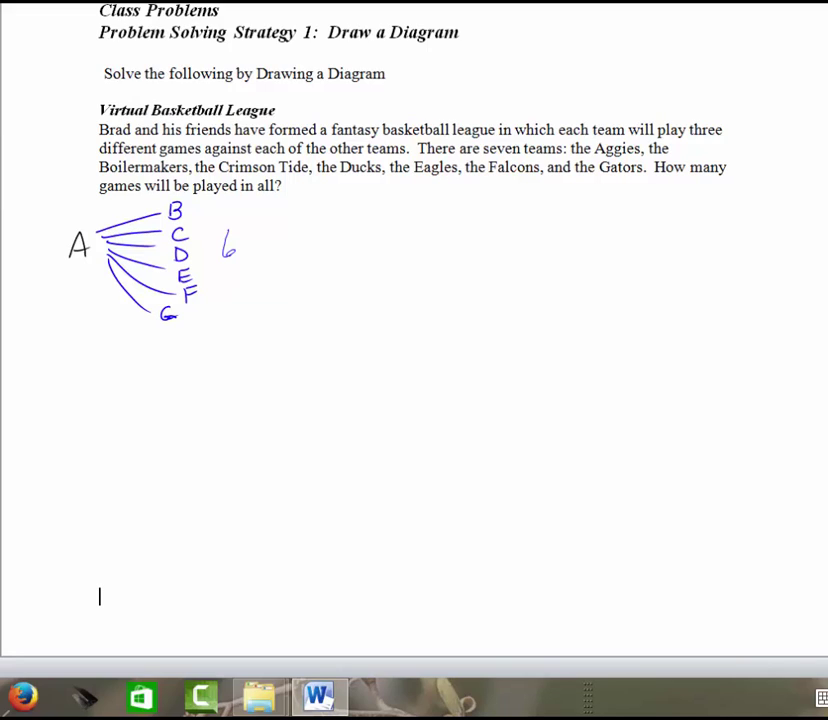
Write B and draw its fan of lines to C, D, E, F and G
{"action": "left_click_drag", "start_coordinate": [294, 235], "coordinate": [294, 257]}
{"action": "mouse_move", "coordinate": [314, 233]}
{"action": "left_mouse_down"}
{"action": "mouse_move", "coordinate": [355, 203]}
{"action": "mouse_move", "coordinate": [388, 199]}
{"action": "mouse_move", "coordinate": [362, 236]}
{"action": "mouse_move", "coordinate": [378, 242]}
{"action": "mouse_move", "coordinate": [362, 262]}
{"action": "left_mouse_up"}
{"action": "left_click_drag", "start_coordinate": [377, 257], "coordinate": [377, 275]}
{"action": "left_click_drag", "start_coordinate": [378, 256], "coordinate": [392, 256]}
{"action": "mouse_move", "coordinate": [378, 265]}
{"action": "left_mouse_down"}
{"action": "mouse_move", "coordinate": [390, 265]}
{"action": "mouse_move", "coordinate": [393, 276]}
{"action": "left_mouse_up"}
{"action": "mouse_move", "coordinate": [316, 241]}
{"action": "left_mouse_down"}
{"action": "mouse_move", "coordinate": [377, 312]}
{"action": "mouse_move", "coordinate": [392, 290]}
{"action": "left_mouse_up"}
{"action": "left_click_drag", "start_coordinate": [377, 301], "coordinate": [390, 301]}
{"action": "left_click_drag", "start_coordinate": [304, 250], "coordinate": [386, 346]}
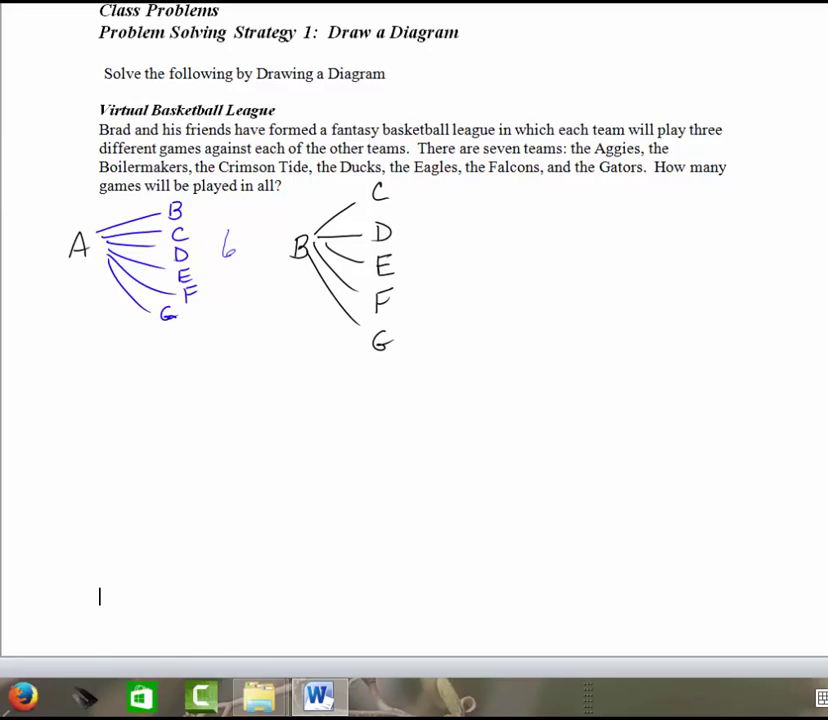
Write a circled 5 beside B's fan and circle the 6 beside A's
{"action": "left_click_drag", "start_coordinate": [430, 249], "coordinate": [427, 270]}
{"action": "mouse_move", "coordinate": [430, 248]}
{"action": "left_mouse_down"}
{"action": "mouse_move", "coordinate": [442, 247]}
{"action": "mouse_move", "coordinate": [432, 241]}
{"action": "left_mouse_up"}
{"action": "left_click_drag", "start_coordinate": [232, 226], "coordinate": [226, 228]}
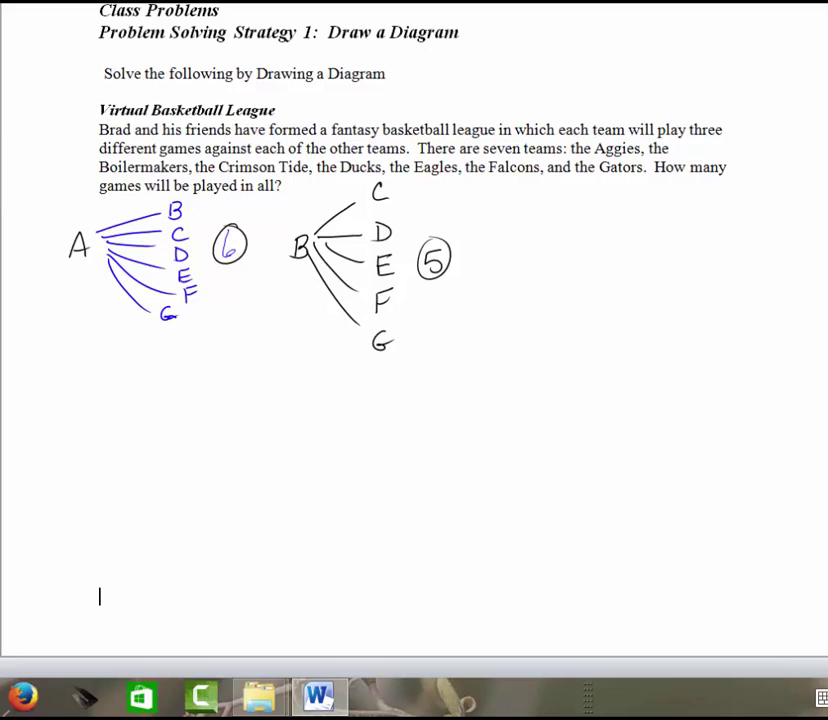
Write a green C with lines to D, E, F and G, and a circled 4 below
{"action": "mouse_move", "coordinate": [521, 237]}
{"action": "left_mouse_down"}
{"action": "mouse_move", "coordinate": [514, 237]}
{"action": "mouse_move", "coordinate": [522, 256]}
{"action": "mouse_move", "coordinate": [567, 199]}
{"action": "mouse_move", "coordinate": [579, 208]}
{"action": "mouse_move", "coordinate": [574, 237]}
{"action": "left_mouse_up"}
{"action": "mouse_move", "coordinate": [589, 231]}
{"action": "left_mouse_down"}
{"action": "mouse_move", "coordinate": [589, 240]}
{"action": "mouse_move", "coordinate": [600, 227]}
{"action": "left_mouse_up"}
{"action": "left_click_drag", "start_coordinate": [590, 236], "coordinate": [600, 245]}
{"action": "mouse_move", "coordinate": [532, 240]}
{"action": "left_mouse_down"}
{"action": "mouse_move", "coordinate": [593, 290]}
{"action": "mouse_move", "coordinate": [604, 272]}
{"action": "left_mouse_up"}
{"action": "left_click_drag", "start_coordinate": [593, 281], "coordinate": [603, 281]}
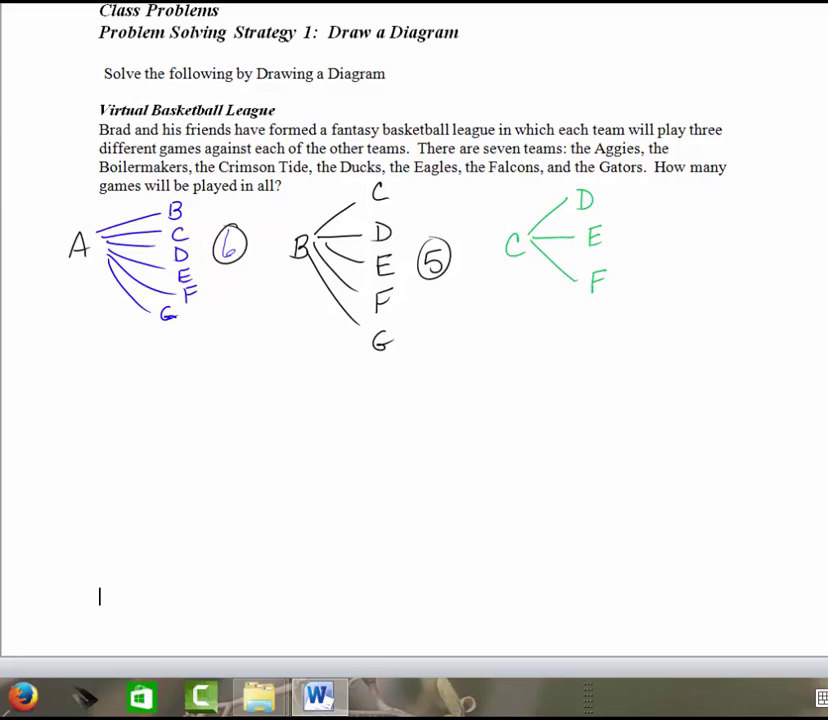
{"action": "mouse_move", "coordinate": [531, 248]}
{"action": "left_mouse_down"}
{"action": "mouse_move", "coordinate": [598, 346]}
{"action": "mouse_move", "coordinate": [620, 336]}
{"action": "mouse_move", "coordinate": [573, 386]}
{"action": "left_mouse_up"}
{"action": "left_click_drag", "start_coordinate": [573, 386], "coordinate": [596, 384]}
{"action": "mouse_move", "coordinate": [590, 372]}
{"action": "left_mouse_down"}
{"action": "mouse_move", "coordinate": [590, 396]}
{"action": "mouse_move", "coordinate": [574, 398]}
{"action": "mouse_move", "coordinate": [606, 363]}
{"action": "left_mouse_up"}
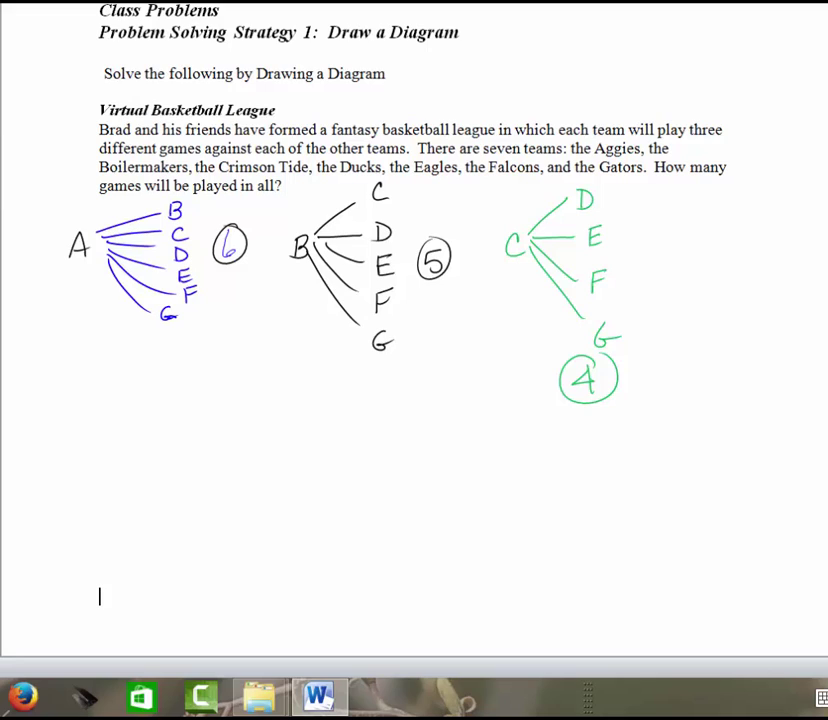
Write the remaining counts D 3, E 2 and F 1, each circled, below the fans
{"action": "left_click_drag", "start_coordinate": [90, 430], "coordinate": [92, 452]}
{"action": "mouse_move", "coordinate": [153, 432]}
{"action": "left_mouse_down"}
{"action": "mouse_move", "coordinate": [153, 456]}
{"action": "mouse_move", "coordinate": [158, 416]}
{"action": "left_mouse_up"}
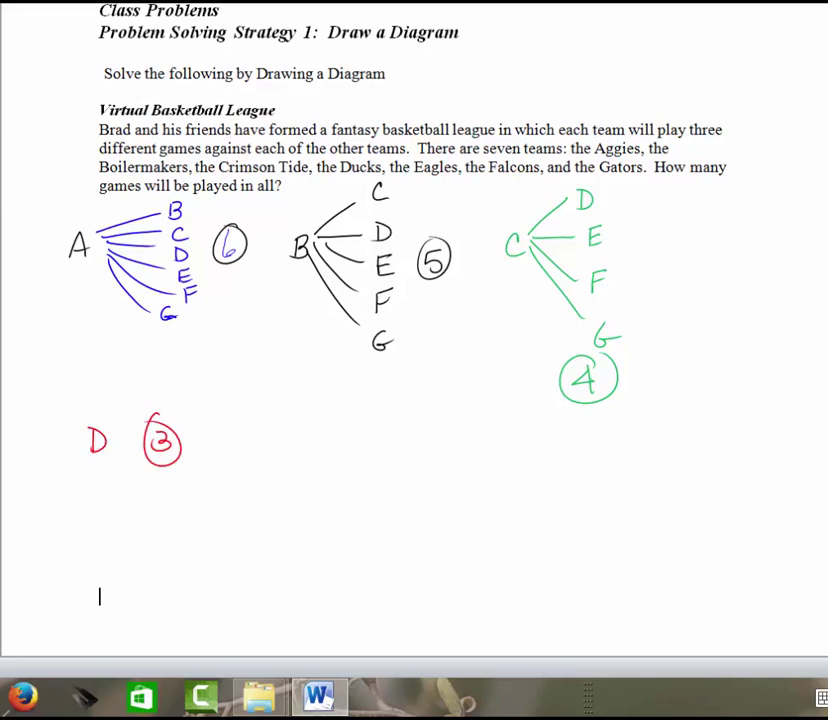
{"action": "mouse_move", "coordinate": [262, 430]}
{"action": "left_mouse_down"}
{"action": "mouse_move", "coordinate": [262, 457]}
{"action": "mouse_move", "coordinate": [283, 428]}
{"action": "left_mouse_up"}
{"action": "mouse_move", "coordinate": [264, 444]}
{"action": "left_mouse_down"}
{"action": "mouse_move", "coordinate": [342, 453]}
{"action": "mouse_move", "coordinate": [331, 417]}
{"action": "left_mouse_up"}
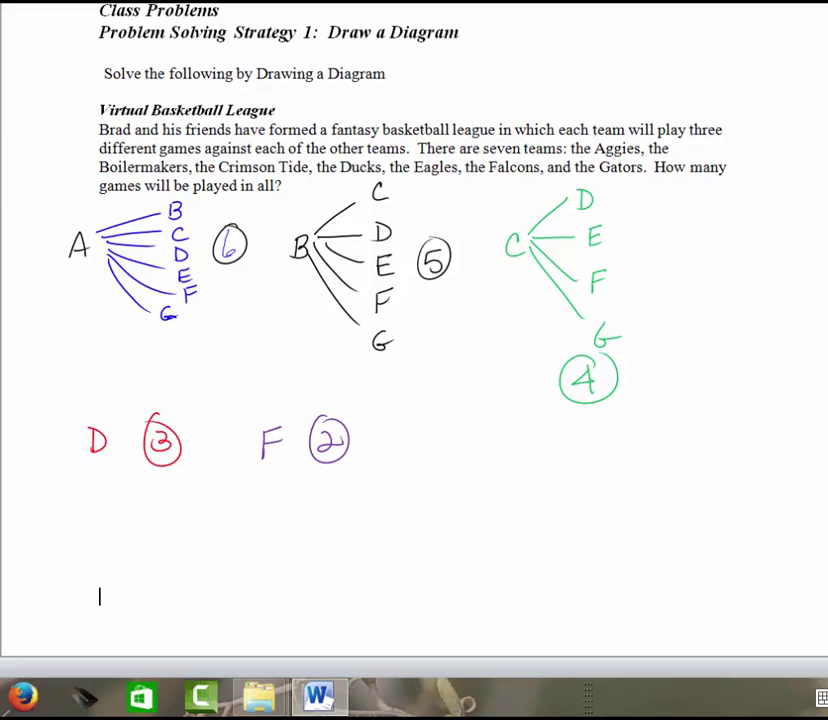
{"action": "left_click_drag", "start_coordinate": [263, 457], "coordinate": [283, 457]}
{"action": "mouse_move", "coordinate": [430, 462]}
{"action": "left_mouse_down"}
{"action": "mouse_move", "coordinate": [448, 428]}
{"action": "mouse_move", "coordinate": [444, 443]}
{"action": "mouse_move", "coordinate": [437, 420]}
{"action": "left_mouse_up"}
{"action": "mouse_move", "coordinate": [505, 430]}
{"action": "left_mouse_down"}
{"action": "mouse_move", "coordinate": [505, 452]}
{"action": "mouse_move", "coordinate": [506, 416]}
{"action": "left_mouse_up"}
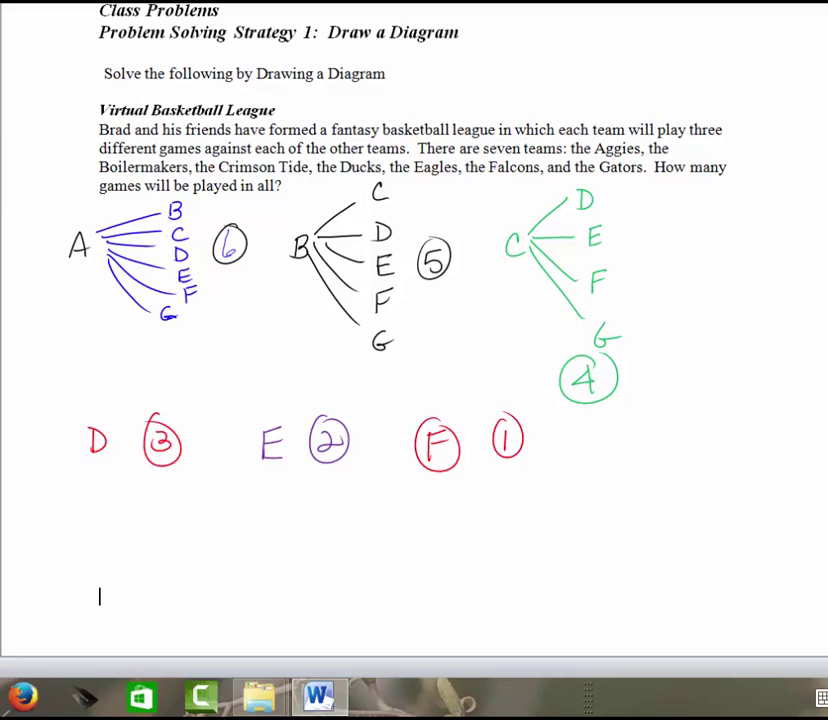
Write 6+5+4+3+2+1 = 21 × 3 = 63 and circle the answer 63
{"action": "mouse_move", "coordinate": [164, 508]}
{"action": "left_mouse_down"}
{"action": "mouse_move", "coordinate": [158, 530]}
{"action": "mouse_move", "coordinate": [205, 525]}
{"action": "left_mouse_up"}
{"action": "mouse_move", "coordinate": [192, 514]}
{"action": "left_mouse_down"}
{"action": "mouse_move", "coordinate": [192, 537]}
{"action": "mouse_move", "coordinate": [228, 518]}
{"action": "mouse_move", "coordinate": [224, 535]}
{"action": "mouse_move", "coordinate": [258, 522]}
{"action": "mouse_move", "coordinate": [288, 536]}
{"action": "mouse_move", "coordinate": [320, 520]}
{"action": "mouse_move", "coordinate": [326, 534]}
{"action": "mouse_move", "coordinate": [372, 522]}
{"action": "left_mouse_up"}
{"action": "mouse_move", "coordinate": [361, 513]}
{"action": "left_mouse_down"}
{"action": "mouse_move", "coordinate": [361, 536]}
{"action": "mouse_move", "coordinate": [442, 518]}
{"action": "left_mouse_up"}
{"action": "left_click_drag", "start_coordinate": [430, 512], "coordinate": [430, 532]}
{"action": "mouse_move", "coordinate": [455, 505]}
{"action": "left_mouse_down"}
{"action": "mouse_move", "coordinate": [456, 525]}
{"action": "mouse_move", "coordinate": [543, 505]}
{"action": "mouse_move", "coordinate": [560, 518]}
{"action": "left_mouse_up"}
{"action": "mouse_move", "coordinate": [568, 502]}
{"action": "left_mouse_down"}
{"action": "mouse_move", "coordinate": [570, 518]}
{"action": "mouse_move", "coordinate": [622, 516]}
{"action": "mouse_move", "coordinate": [605, 517]}
{"action": "mouse_move", "coordinate": [656, 494]}
{"action": "mouse_move", "coordinate": [644, 517]}
{"action": "mouse_move", "coordinate": [706, 498]}
{"action": "mouse_move", "coordinate": [707, 510]}
{"action": "left_mouse_up"}
{"action": "mouse_move", "coordinate": [728, 490]}
{"action": "left_mouse_down"}
{"action": "mouse_move", "coordinate": [719, 506]}
{"action": "mouse_move", "coordinate": [753, 494]}
{"action": "mouse_move", "coordinate": [742, 515]}
{"action": "left_mouse_up"}
{"action": "left_click_drag", "start_coordinate": [745, 467], "coordinate": [738, 468]}
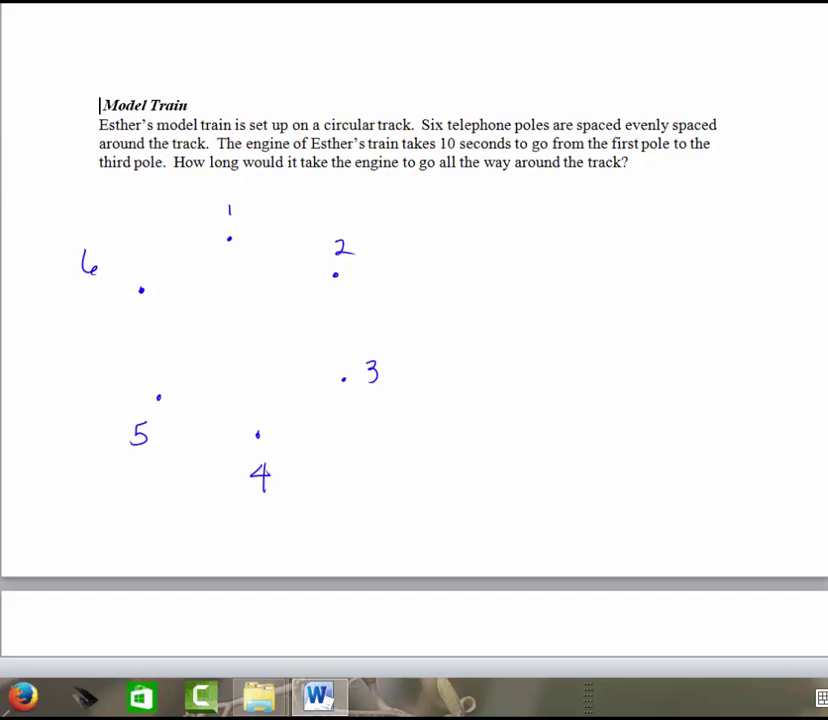
Draw a blue arc from pole 1 to pole 3 and label it 10 sec
{"action": "mouse_move", "coordinate": [230, 238]}
{"action": "left_mouse_down"}
{"action": "mouse_move", "coordinate": [334, 221]}
{"action": "mouse_move", "coordinate": [389, 279]}
{"action": "mouse_move", "coordinate": [369, 343]}
{"action": "mouse_move", "coordinate": [344, 374]}
{"action": "left_mouse_up"}
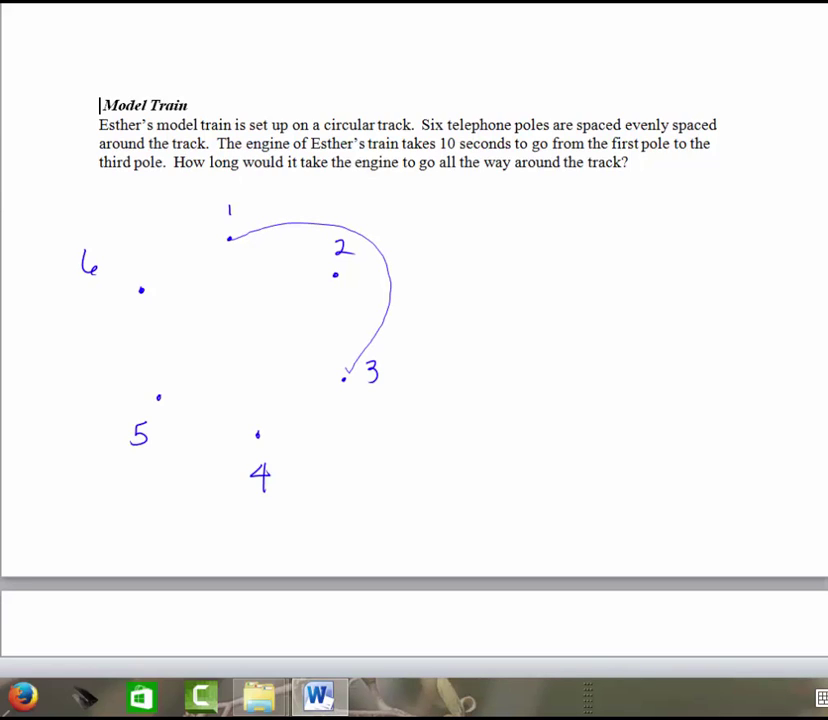
{"action": "mouse_move", "coordinate": [400, 243]}
{"action": "left_mouse_down"}
{"action": "mouse_move", "coordinate": [400, 256]}
{"action": "mouse_move", "coordinate": [411, 245]}
{"action": "mouse_move", "coordinate": [438, 244]}
{"action": "mouse_move", "coordinate": [440, 256]}
{"action": "left_mouse_up"}
{"action": "left_click_drag", "start_coordinate": [450, 251], "coordinate": [476, 255]}
Ink the track from pole 3 to pole 5 and back to pole 1, labelling each stretch 10 sec
{"action": "left_click_drag", "start_coordinate": [342, 367], "coordinate": [349, 374]}
{"action": "mouse_move", "coordinate": [347, 375]}
{"action": "left_mouse_down"}
{"action": "mouse_move", "coordinate": [290, 484]}
{"action": "mouse_move", "coordinate": [190, 425]}
{"action": "mouse_move", "coordinate": [163, 383]}
{"action": "left_mouse_up"}
{"action": "mouse_move", "coordinate": [300, 505]}
{"action": "left_mouse_down"}
{"action": "mouse_move", "coordinate": [301, 523]}
{"action": "mouse_move", "coordinate": [312, 509]}
{"action": "mouse_move", "coordinate": [332, 520]}
{"action": "mouse_move", "coordinate": [378, 507]}
{"action": "left_mouse_up"}
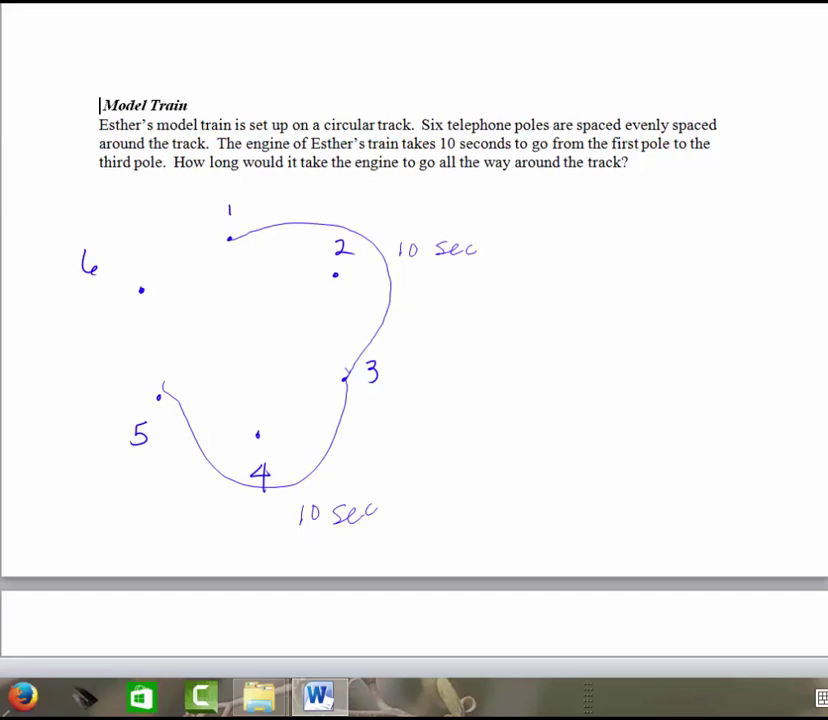
{"action": "mouse_move", "coordinate": [152, 387]}
{"action": "left_mouse_down"}
{"action": "mouse_move", "coordinate": [163, 396]}
{"action": "mouse_move", "coordinate": [121, 386]}
{"action": "mouse_move", "coordinate": [96, 323]}
{"action": "mouse_move", "coordinate": [142, 257]}
{"action": "mouse_move", "coordinate": [228, 239]}
{"action": "left_mouse_up"}
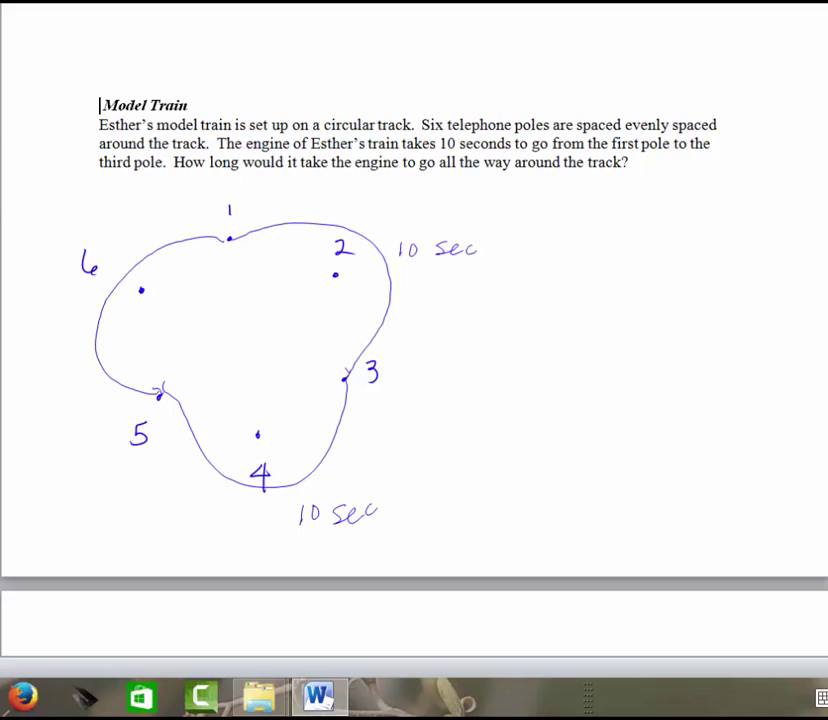
{"action": "mouse_move", "coordinate": [131, 207]}
{"action": "left_mouse_down"}
{"action": "mouse_move", "coordinate": [133, 219]}
{"action": "mouse_move", "coordinate": [141, 204]}
{"action": "mouse_move", "coordinate": [150, 210]}
{"action": "mouse_move", "coordinate": [174, 190]}
{"action": "left_mouse_up"}
Handwrite the total 30 sec beside the question
{"action": "mouse_move", "coordinate": [559, 203]}
{"action": "left_mouse_down"}
{"action": "mouse_move", "coordinate": [567, 212]}
{"action": "mouse_move", "coordinate": [559, 224]}
{"action": "left_mouse_up"}
{"action": "mouse_move", "coordinate": [585, 204]}
{"action": "left_mouse_down"}
{"action": "mouse_move", "coordinate": [584, 223]}
{"action": "mouse_move", "coordinate": [580, 206]}
{"action": "left_mouse_up"}
{"action": "left_click_drag", "start_coordinate": [605, 210], "coordinate": [596, 222]}
{"action": "left_click_drag", "start_coordinate": [614, 214], "coordinate": [648, 220]}
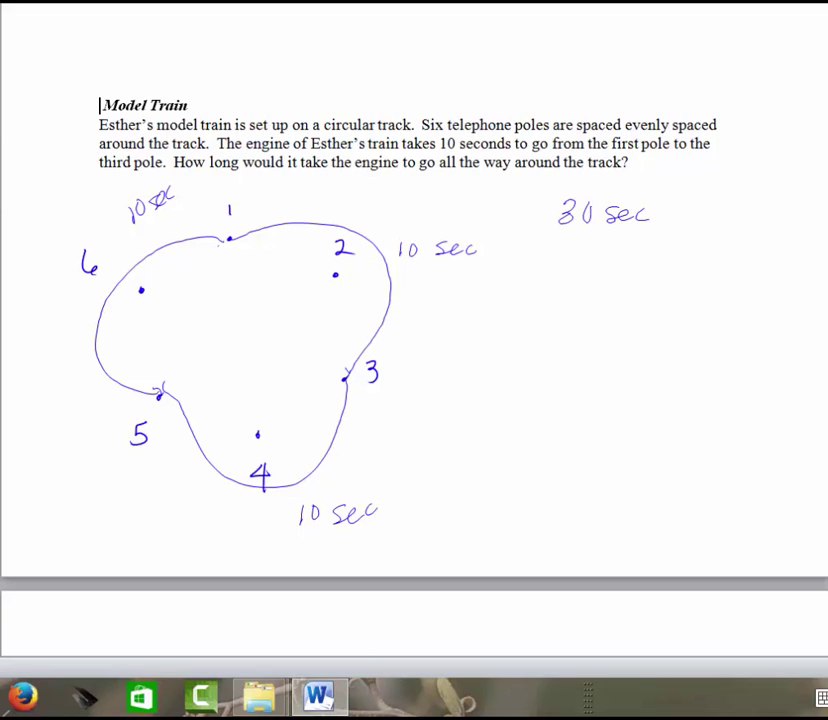